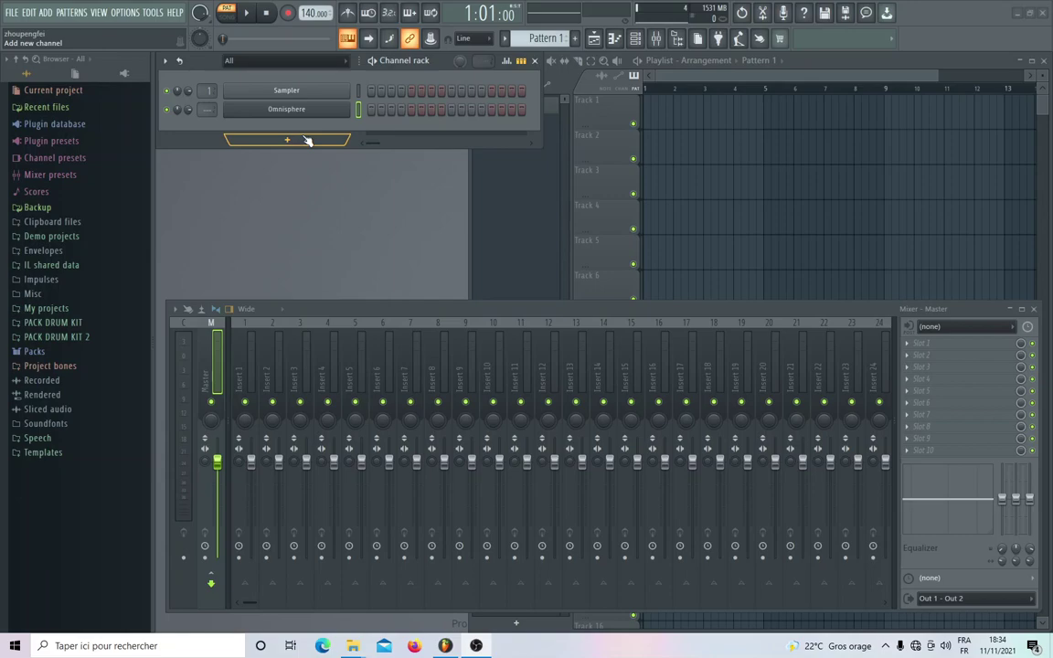
View the installed Omnisphere plugin's version information, and delete its channel from the Channel rack.
{"action": "left_click", "coordinate": [305, 111]}
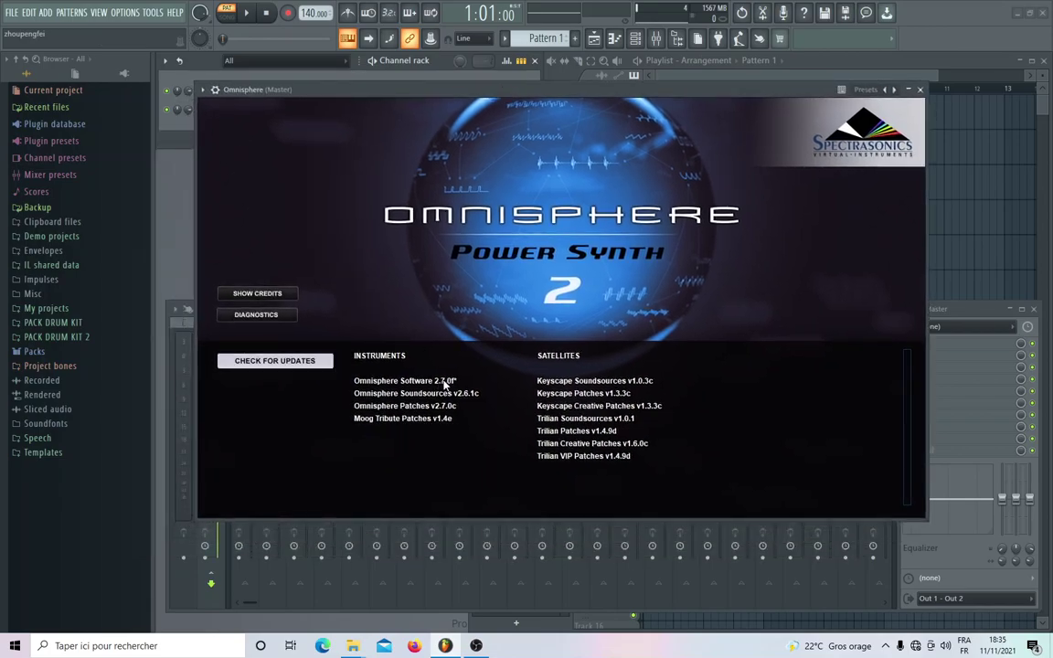
{"action": "left_click", "coordinate": [921, 89]}
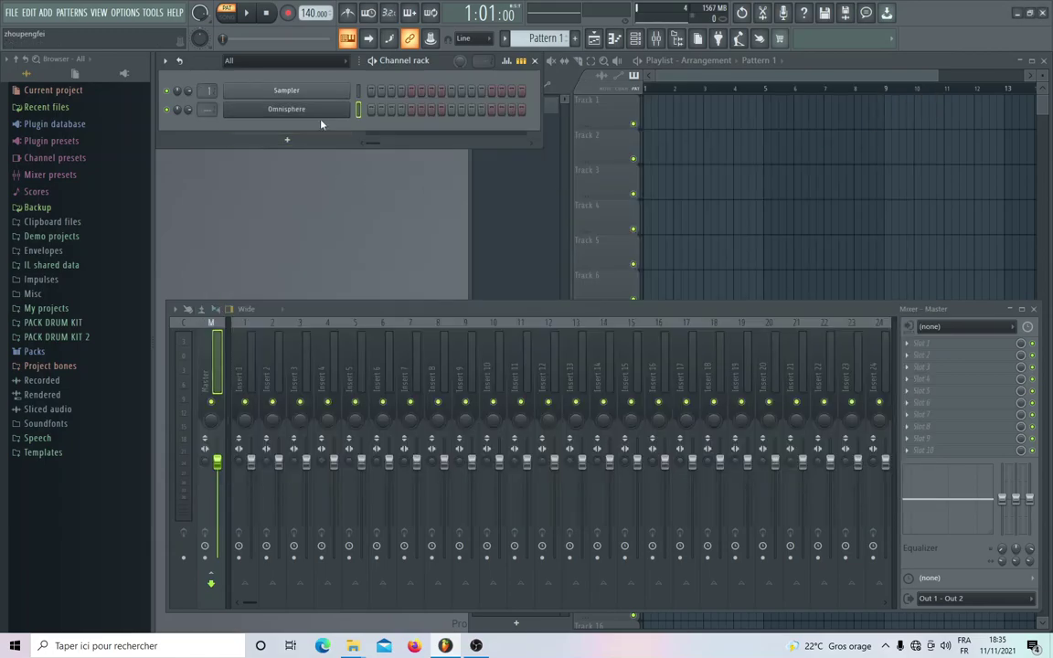
{"action": "right_click", "coordinate": [289, 109]}
{"action": "left_click", "coordinate": [394, 236]}
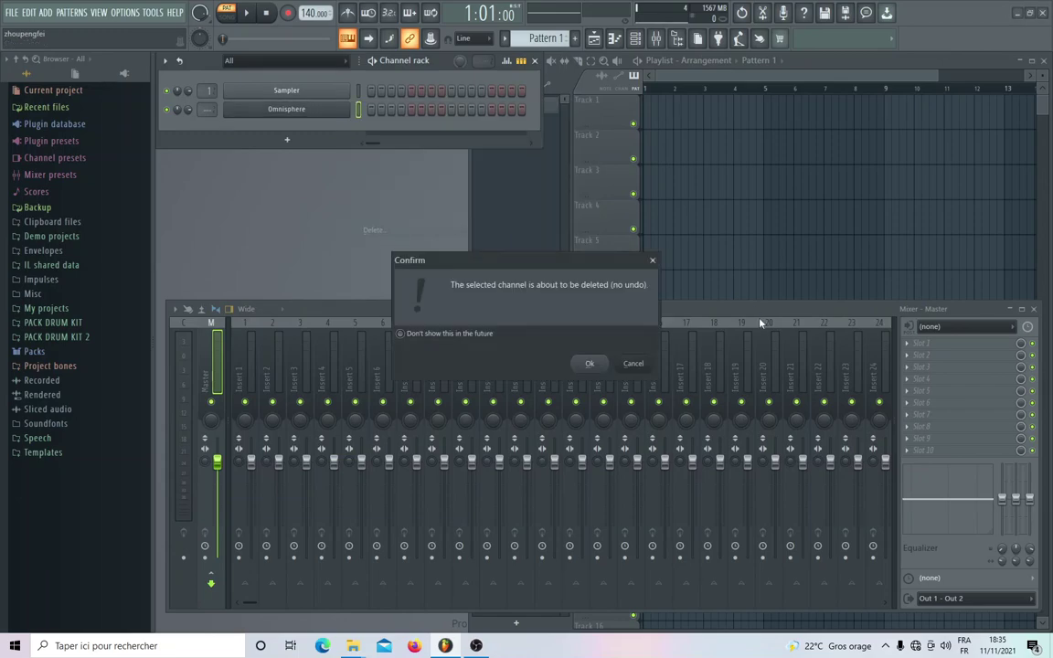
{"action": "left_click", "coordinate": [590, 364]}
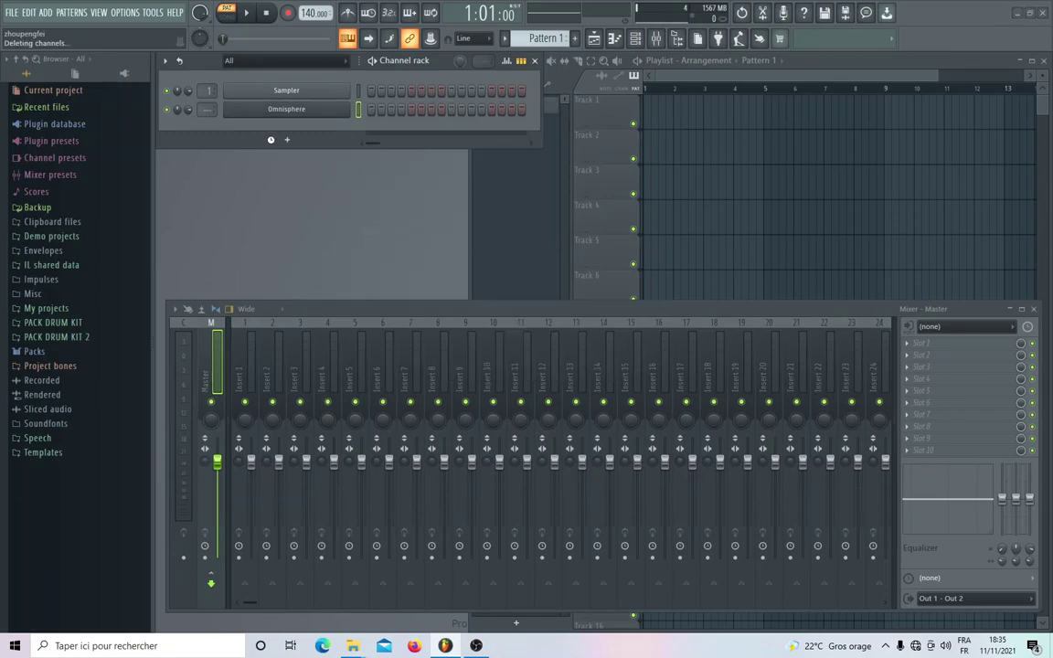
Switch to File Explorer, launch Omnisphere_Update_2_8_1c and advance the setup wizard to the component selection.
{"action": "left_click", "coordinate": [293, 563]}
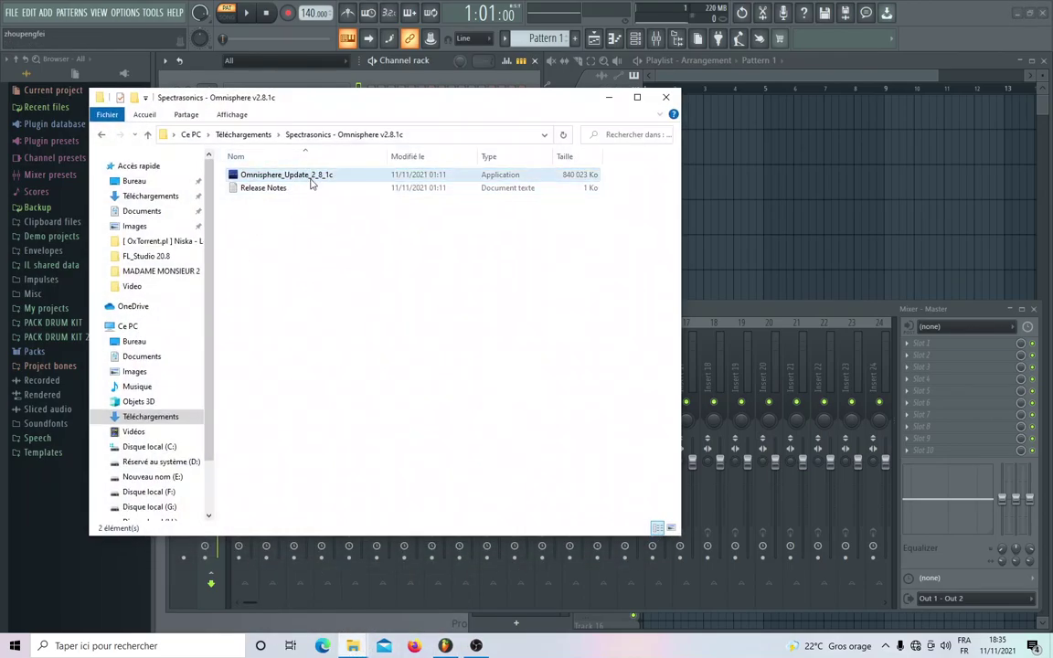
{"action": "right_click", "coordinate": [318, 182]}
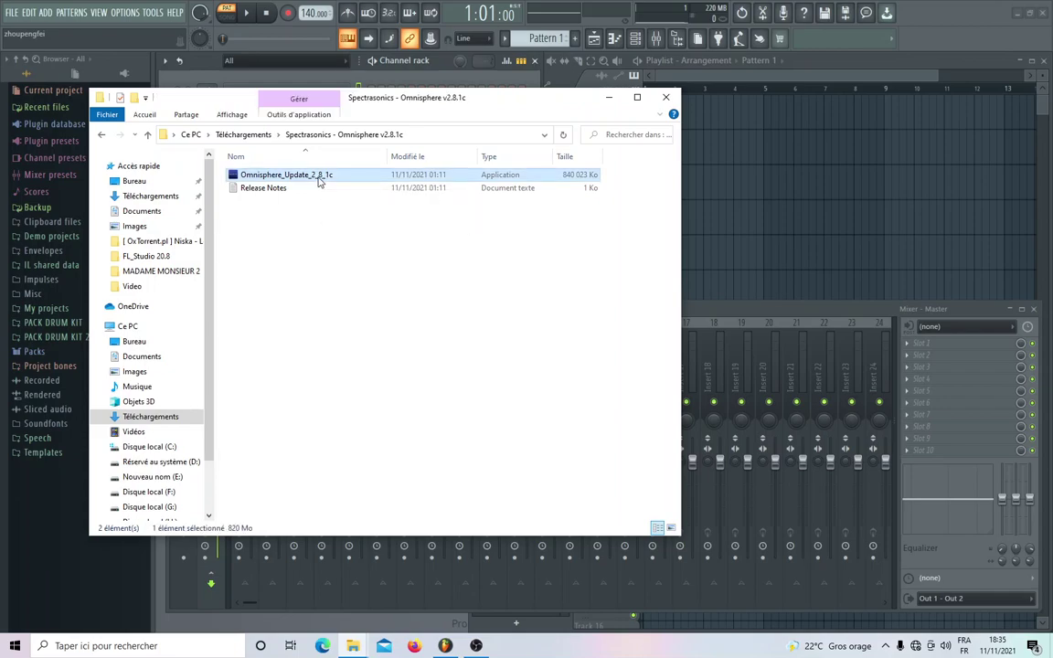
{"action": "left_click", "coordinate": [373, 200]}
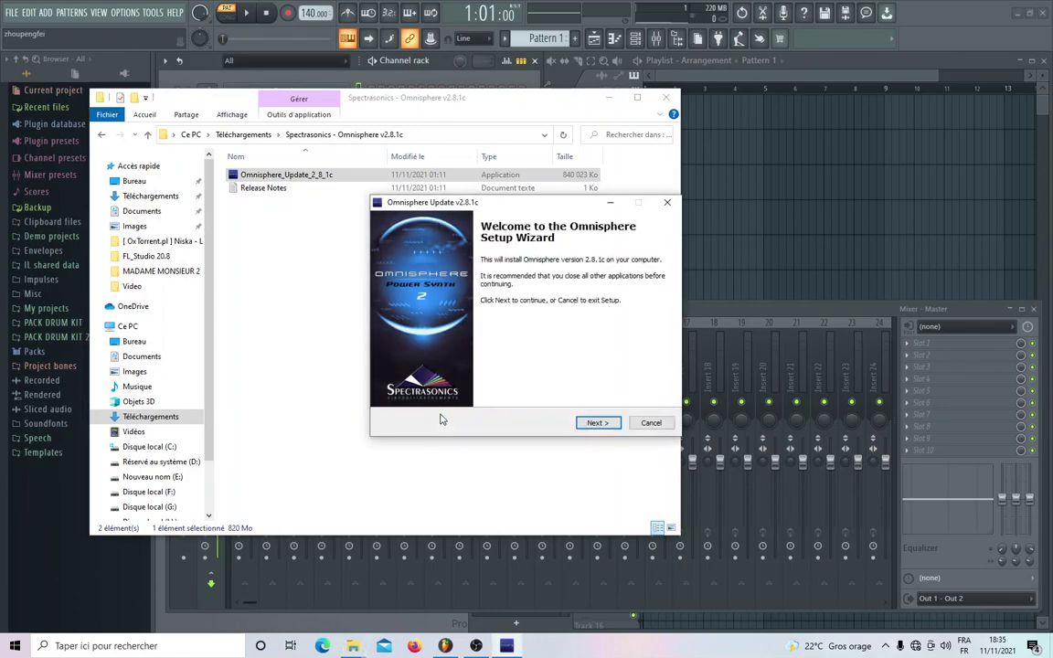
{"action": "left_click", "coordinate": [590, 426]}
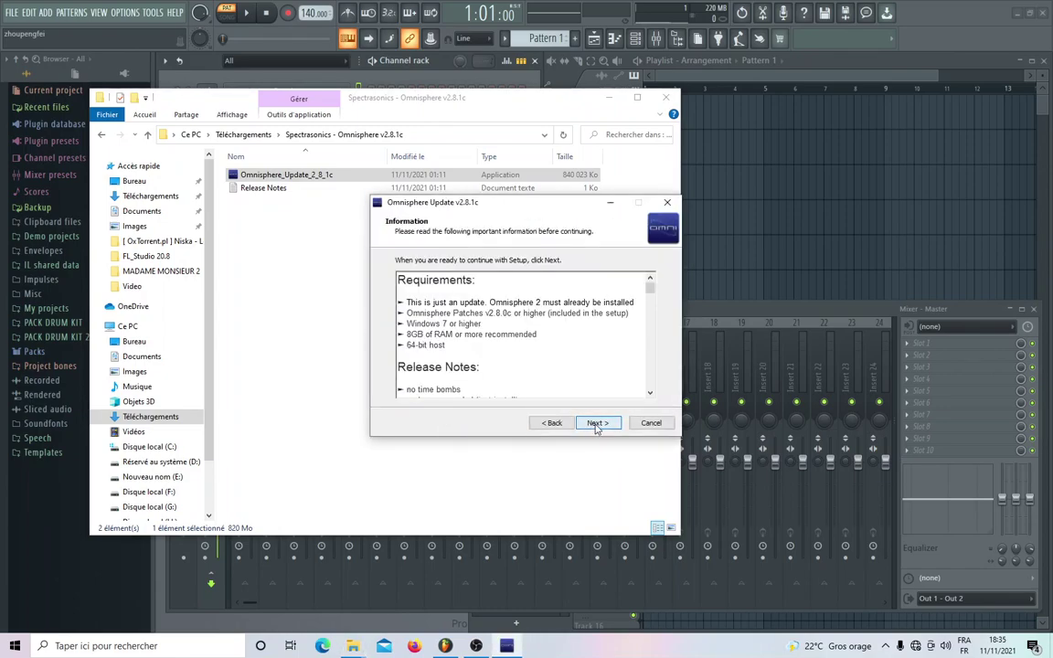
{"action": "left_click", "coordinate": [597, 424]}
{"action": "scroll", "coordinate": [545, 325], "scroll_direction": "down", "scroll_amount": 3}
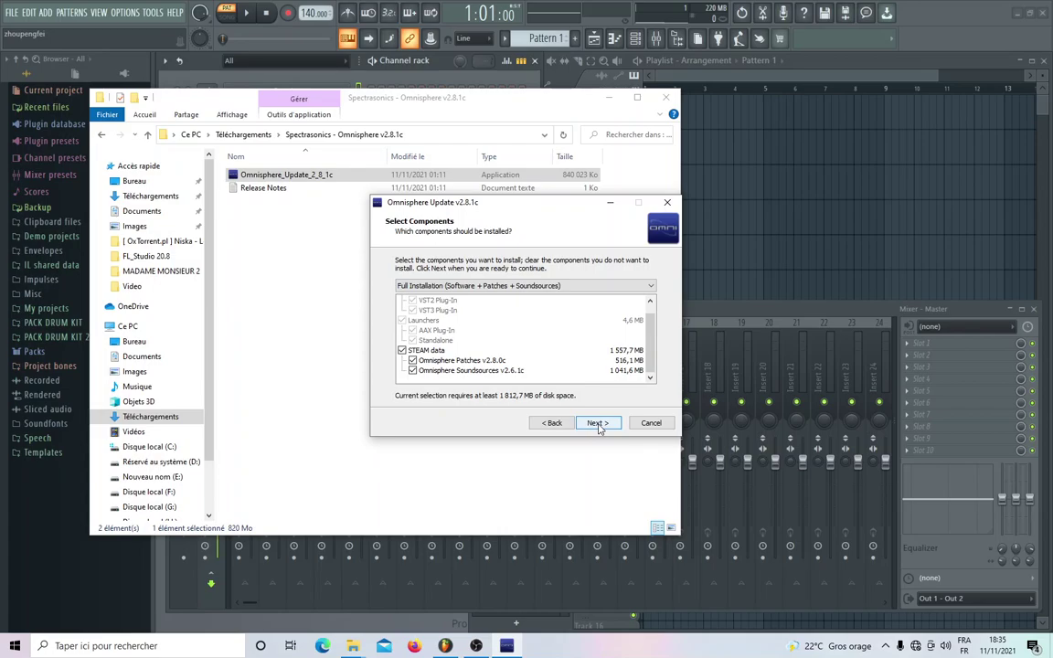
Try the Only Software installation type for the Omnisphere update.
{"action": "left_click", "coordinate": [622, 288]}
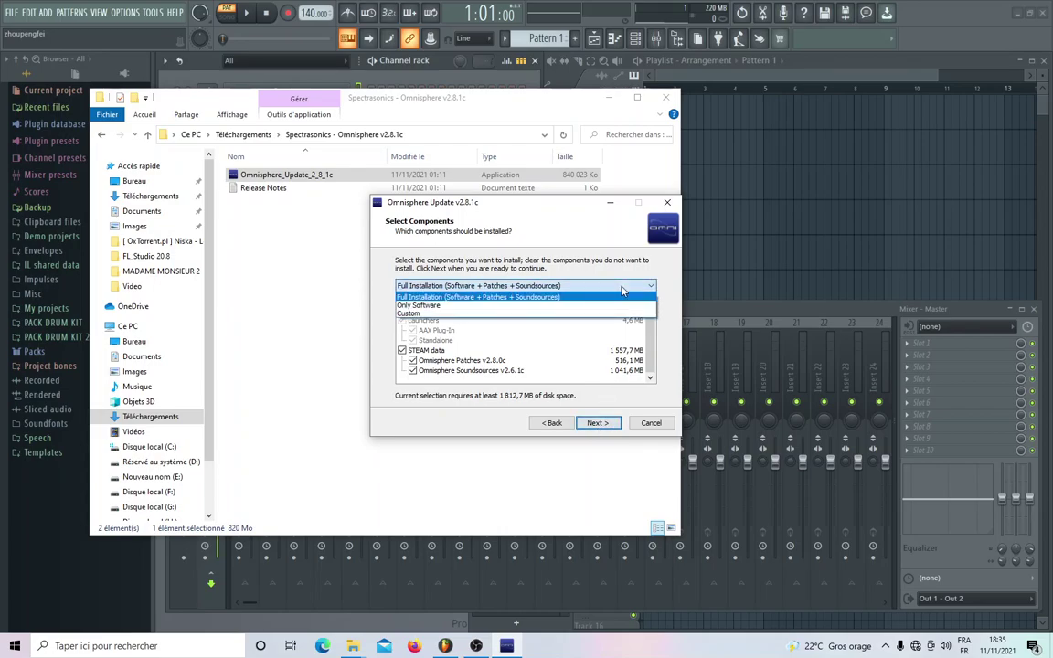
{"action": "left_click", "coordinate": [554, 312]}
{"action": "left_click", "coordinate": [534, 287]}
{"action": "left_click", "coordinate": [527, 309]}
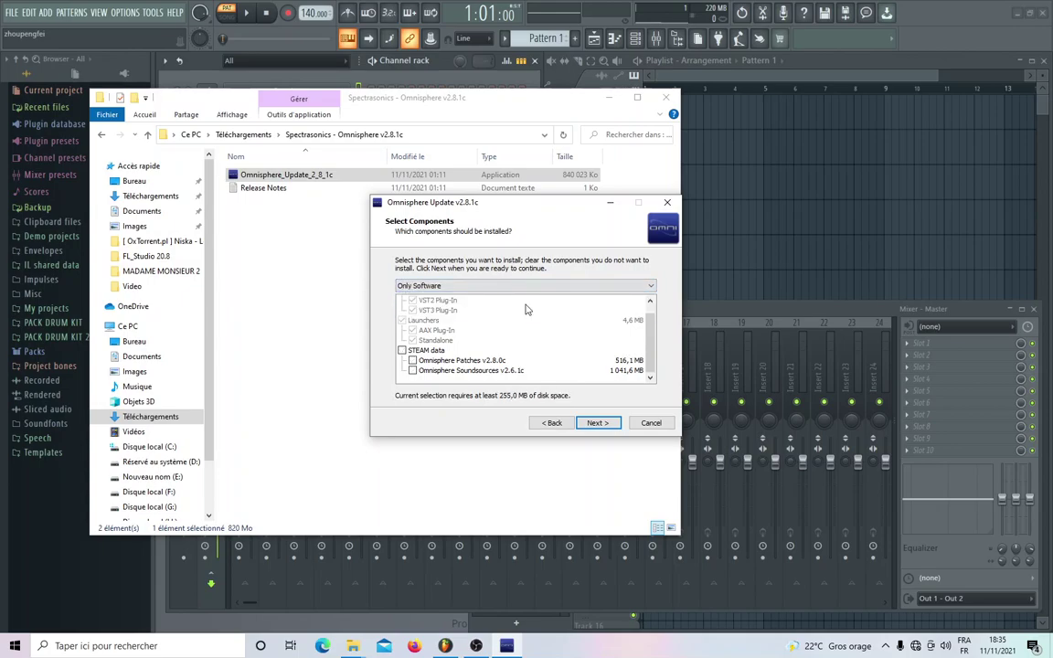
Set the installation type to Full Installation (Software + Patches + Soundsources) and continue the setup.
{"action": "left_click", "coordinate": [525, 287]}
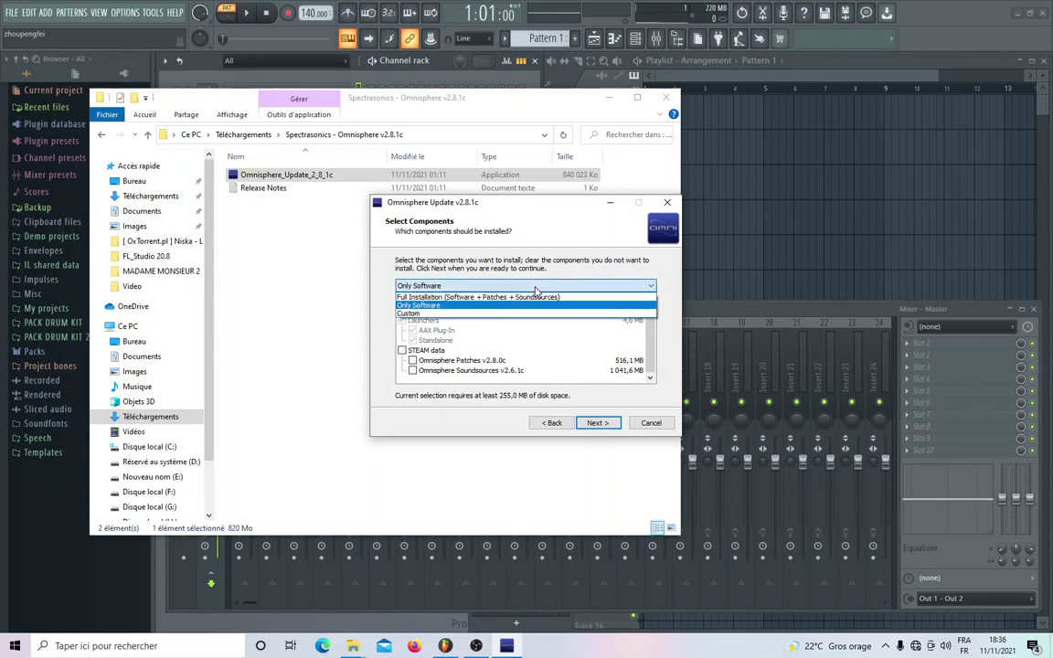
{"action": "left_click", "coordinate": [524, 298]}
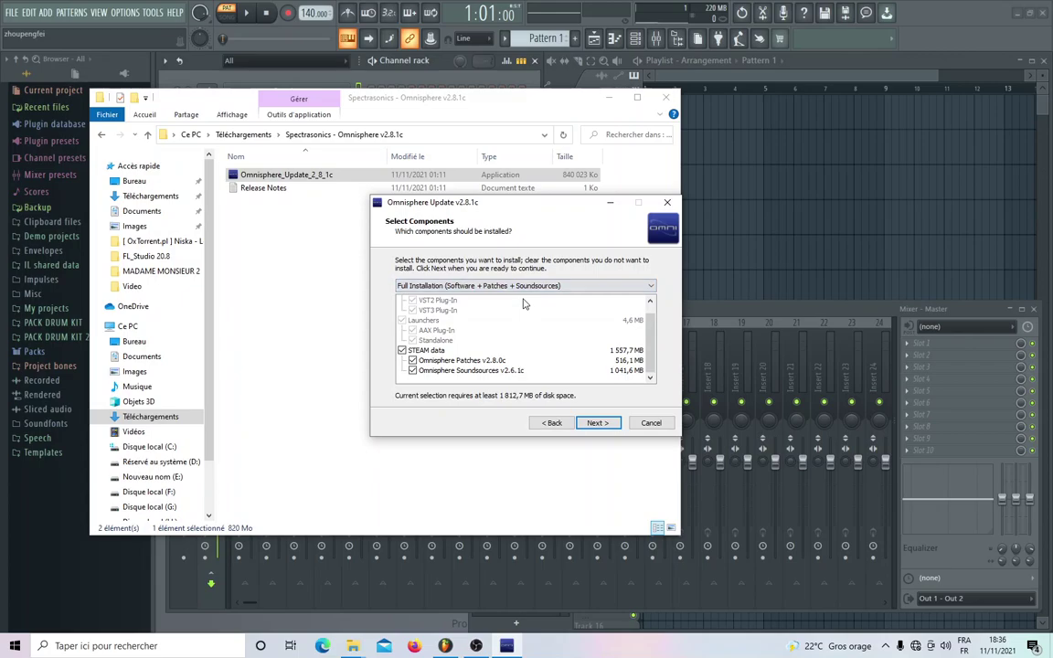
{"action": "left_click", "coordinate": [597, 422]}
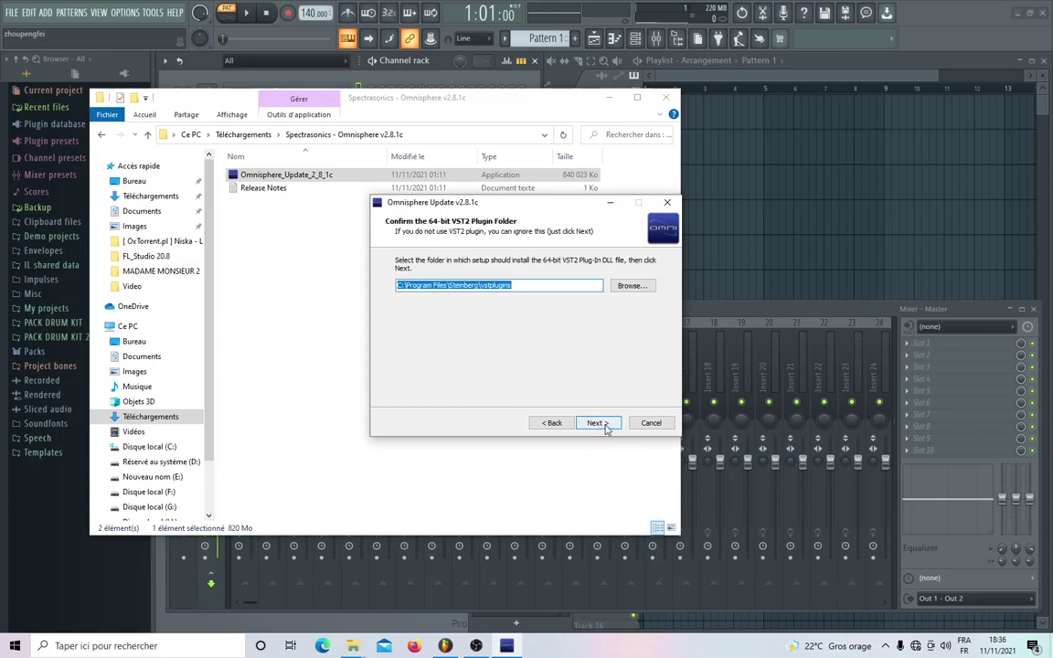
Accept the vstplugins folder and E:\PROGRAM INSTALL\Spectrasonics\STEAM as destinations, and complete the Omnisphere update installation.
{"action": "left_click", "coordinate": [599, 423]}
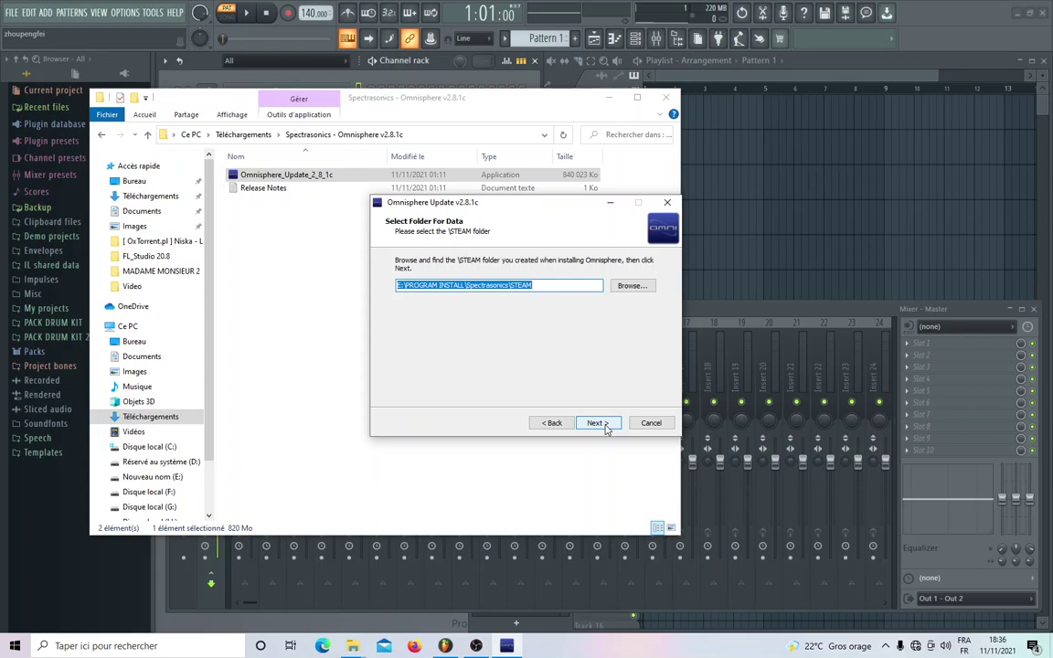
{"action": "left_click", "coordinate": [599, 423]}
{"action": "left_click", "coordinate": [599, 423]}
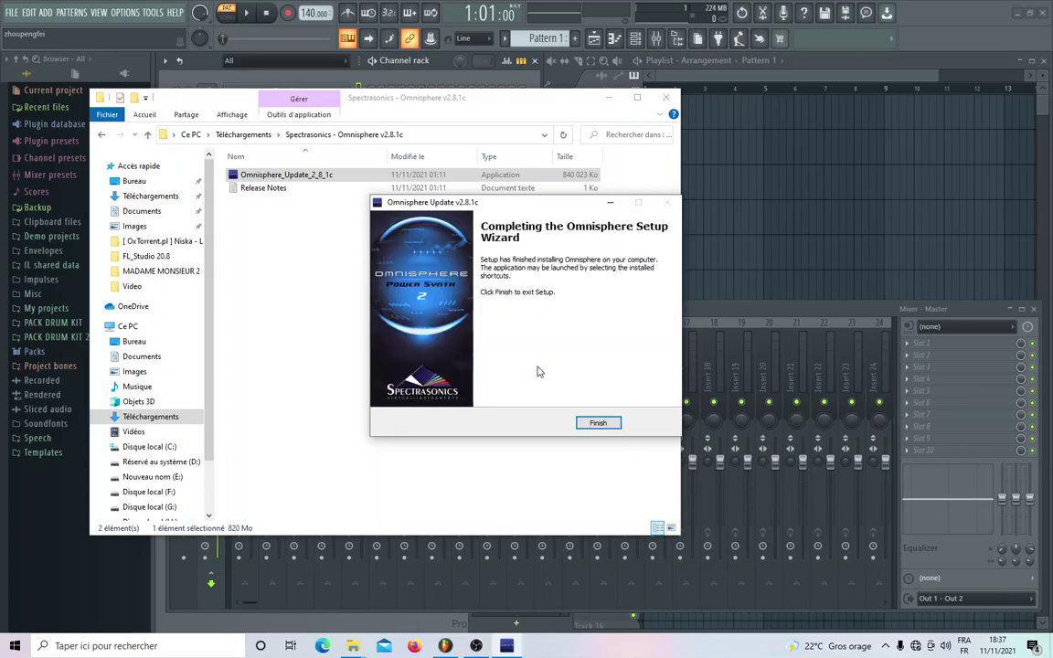
{"action": "left_click", "coordinate": [598, 422]}
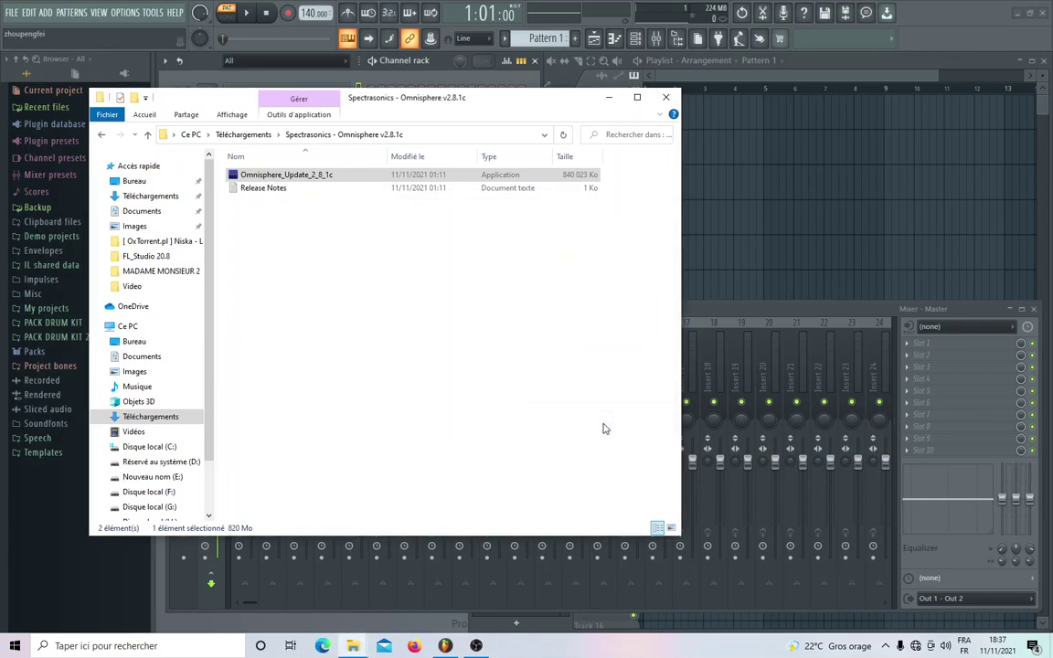
Switch back to FL Studio and start a new project.
{"action": "left_click", "coordinate": [609, 96]}
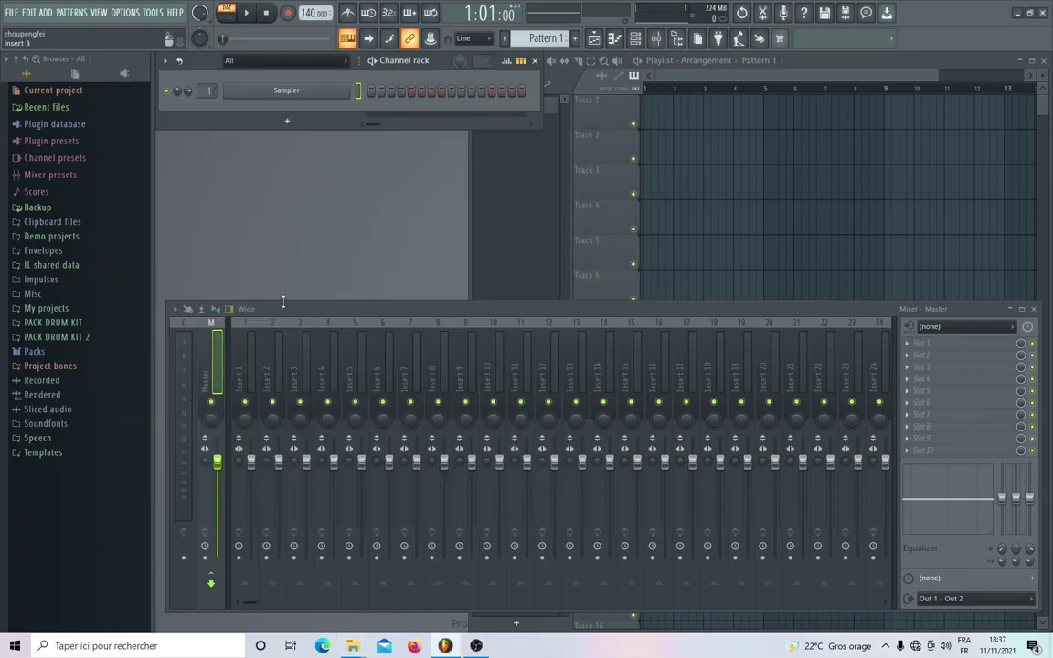
{"action": "left_click", "coordinate": [11, 13]}
{"action": "left_click", "coordinate": [34, 30]}
{"action": "left_click", "coordinate": [546, 354]}
Add an Omnisphere instrument channel, check the plugin's version information, and close the information screen.
{"action": "left_click", "coordinate": [287, 121]}
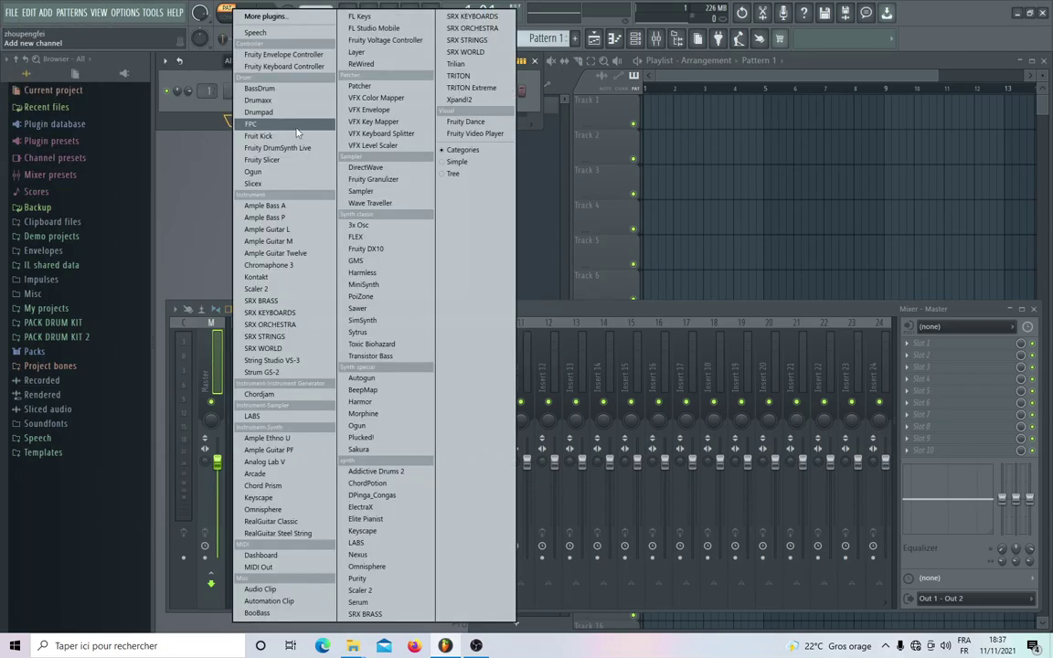
{"action": "left_click", "coordinate": [264, 509]}
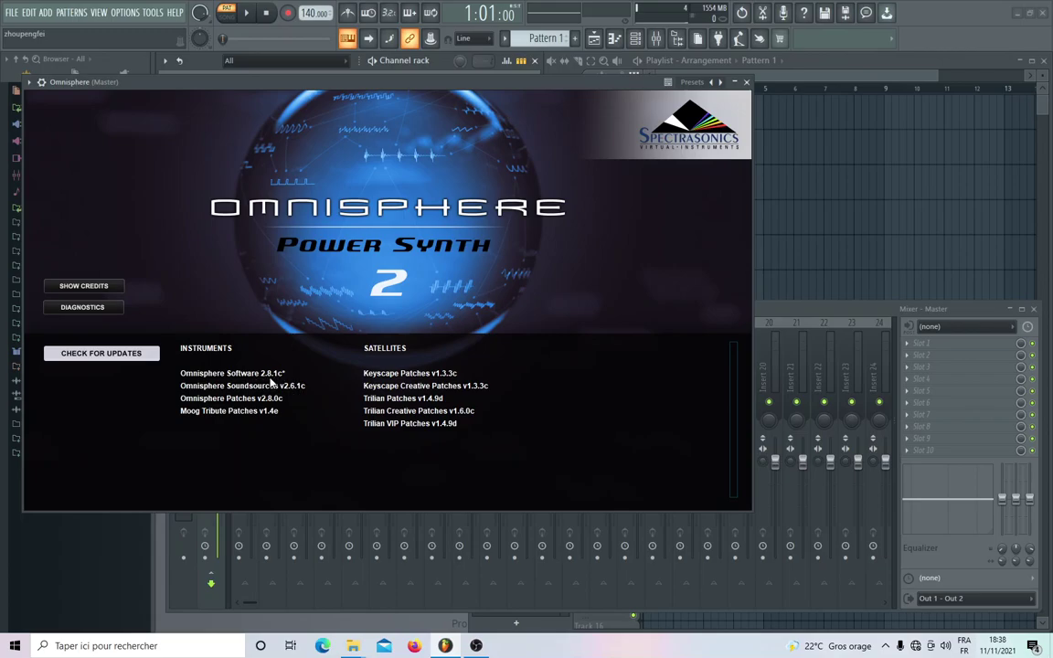
{"action": "left_click", "coordinate": [386, 258]}
Move the Omnisphere window clear of the browser and look through the patch categories to the end of the list.
{"action": "left_click_drag", "start_coordinate": [387, 81], "coordinate": [507, 117]}
{"action": "left_click_drag", "start_coordinate": [297, 264], "coordinate": [299, 331]}
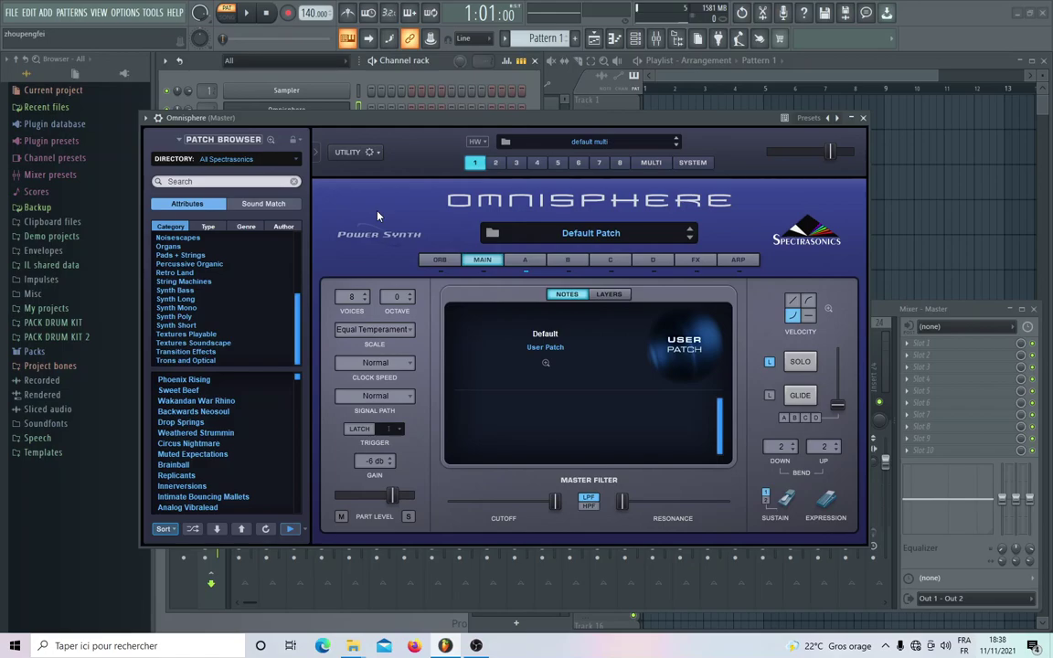
{"action": "left_click_drag", "start_coordinate": [503, 119], "coordinate": [527, 160]}
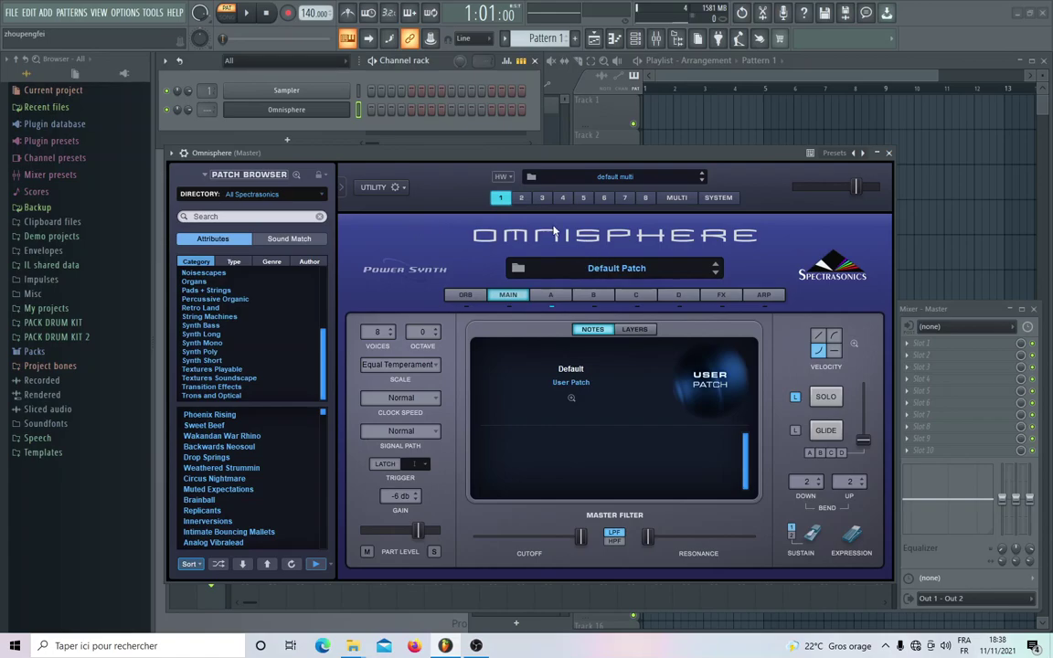
{"action": "left_click_drag", "start_coordinate": [523, 153], "coordinate": [598, 121]}
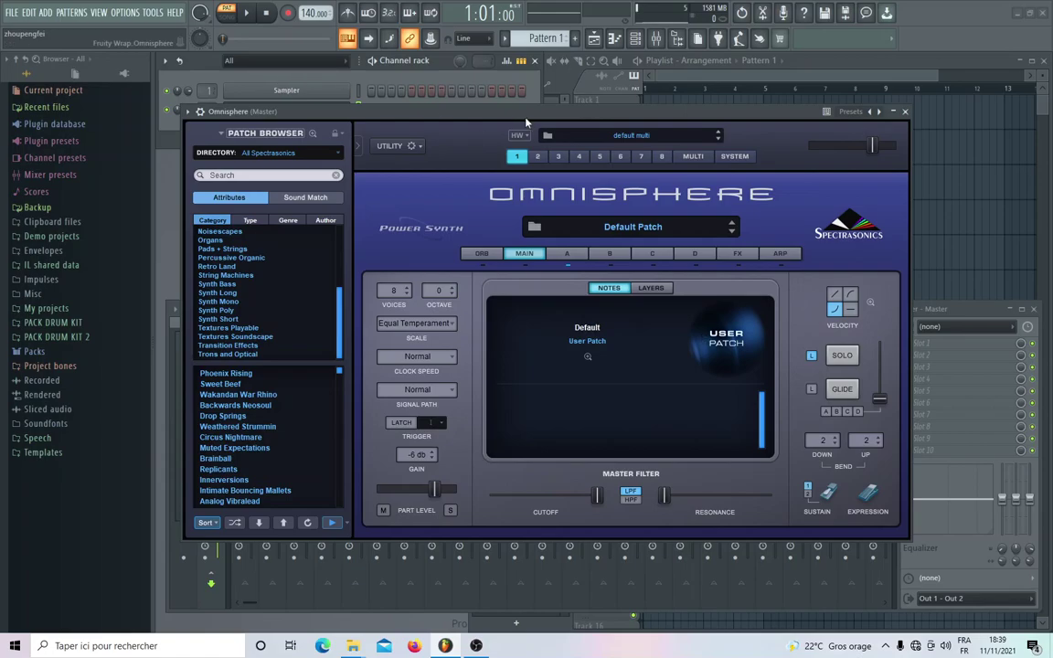
{"action": "mouse_move", "coordinate": [528, 121]}
{"action": "left_mouse_down"}
{"action": "mouse_move", "coordinate": [532, 140]}
{"action": "mouse_move", "coordinate": [531, 123]}
{"action": "left_mouse_up"}
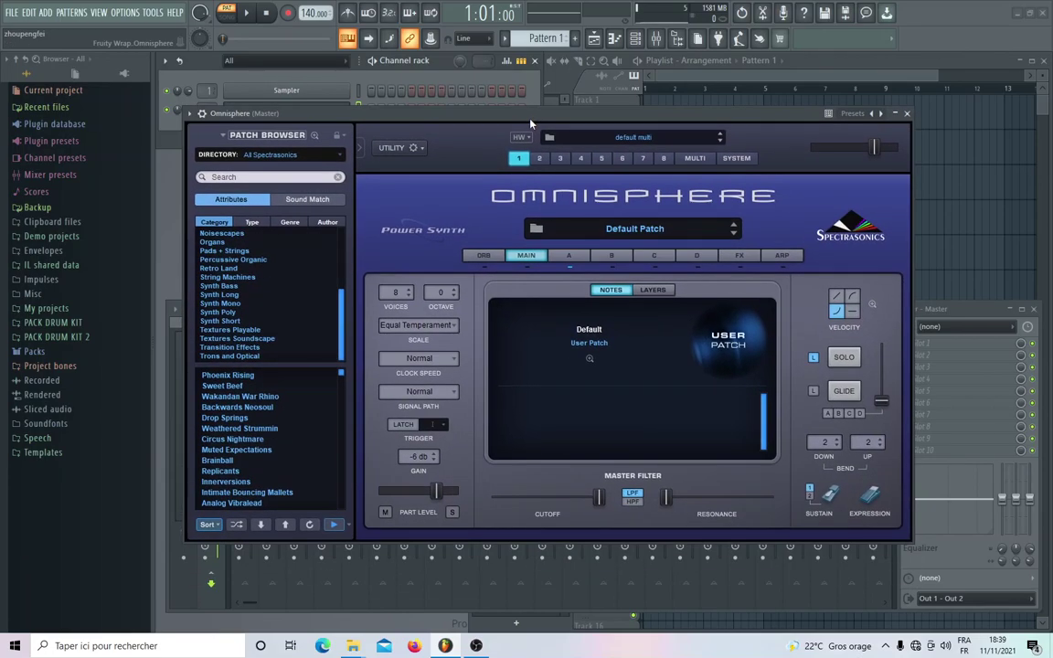